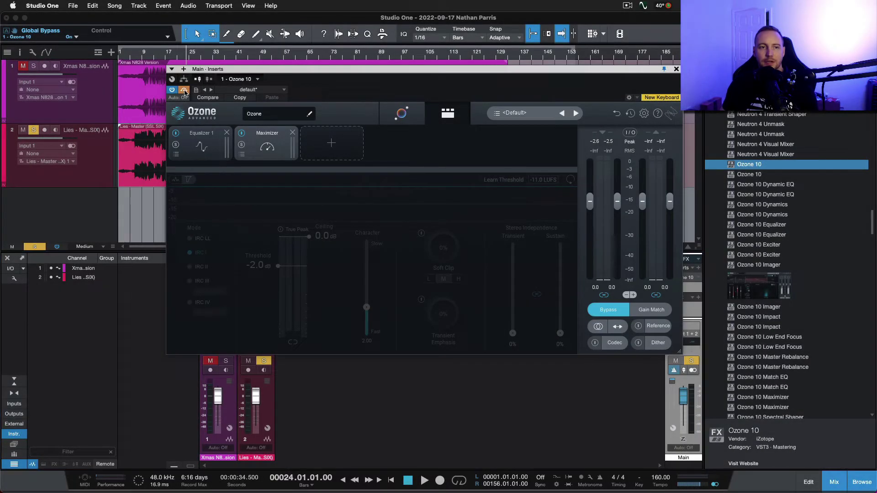
Turn Ozone back on and bring up the list of modules that can be added
click(184, 90)
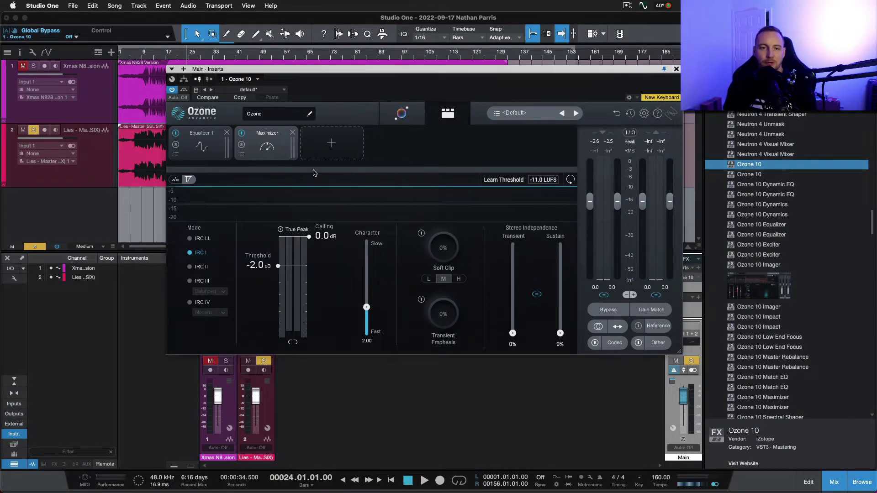
click(333, 144)
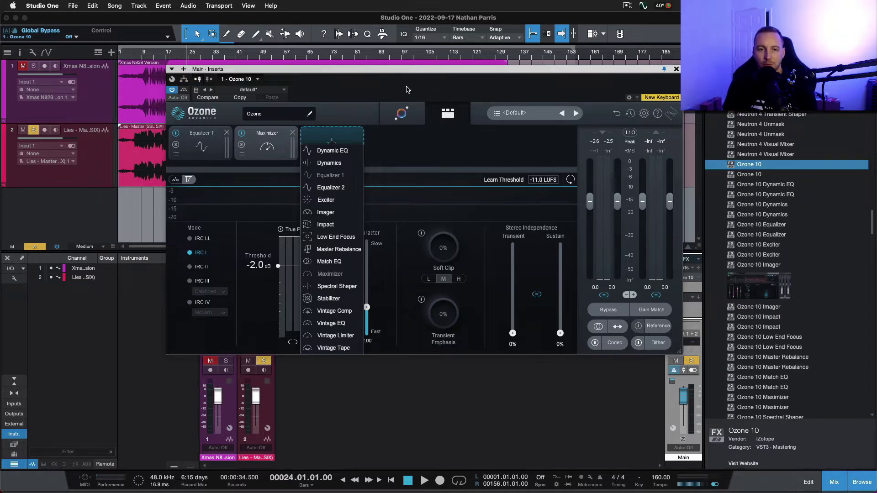
Try adding a Dynamics module, remove it, and A/B Ozone against the unprocessed mix
click(329, 162)
click(358, 133)
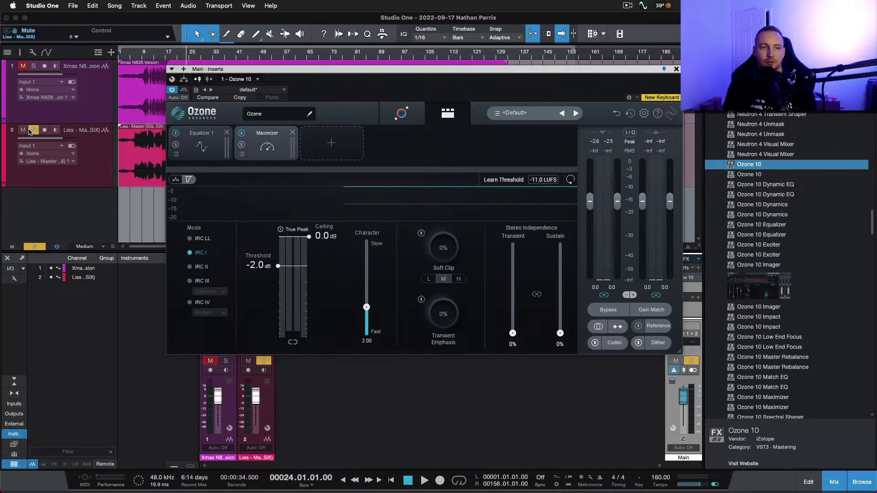
click(183, 90)
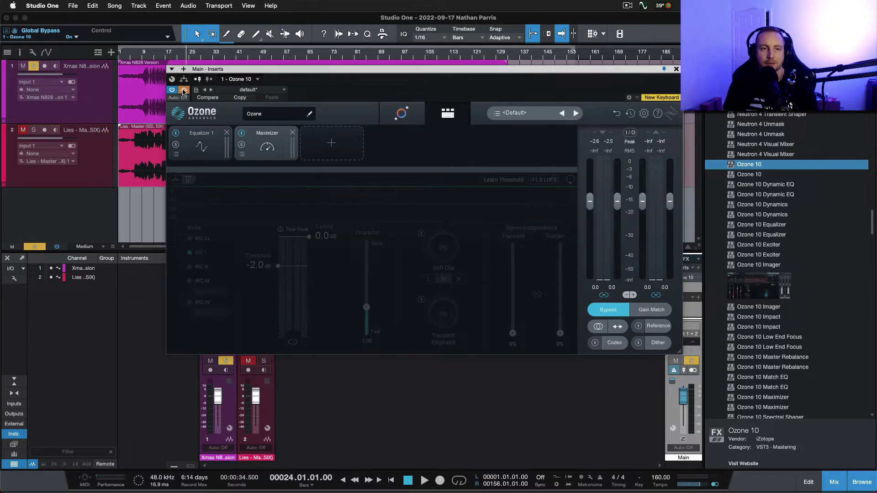
click(183, 90)
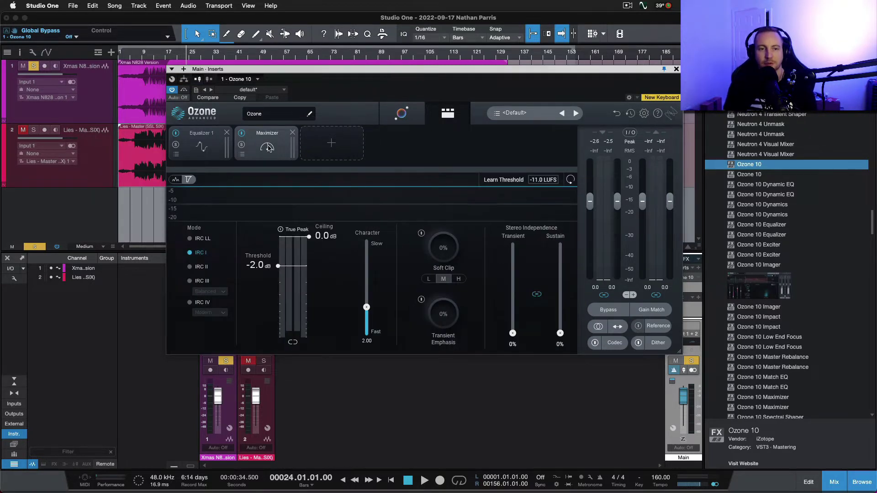
Set the Maximizer threshold to about -2 dB and switch on Gain Match
click(200, 147)
click(269, 146)
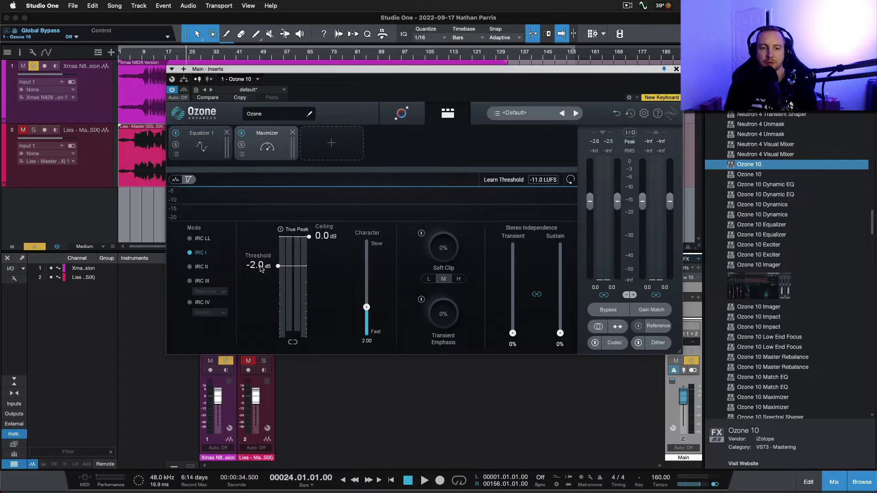
scroll(261, 269, up, 1)
scroll(260, 268, down, 1)
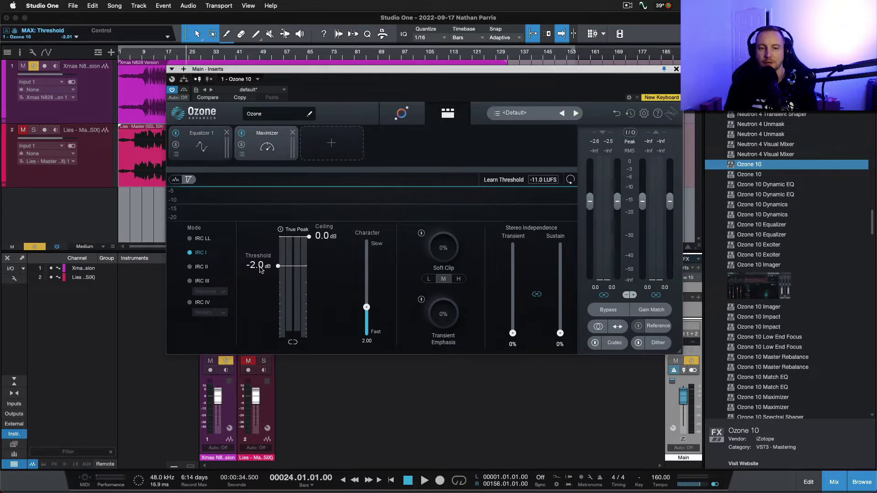
drag(259, 270, 263, 221)
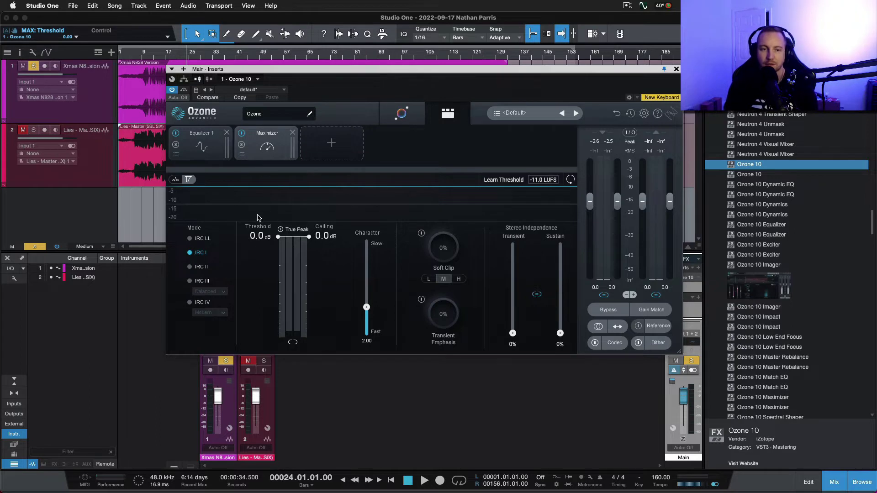
click(646, 315)
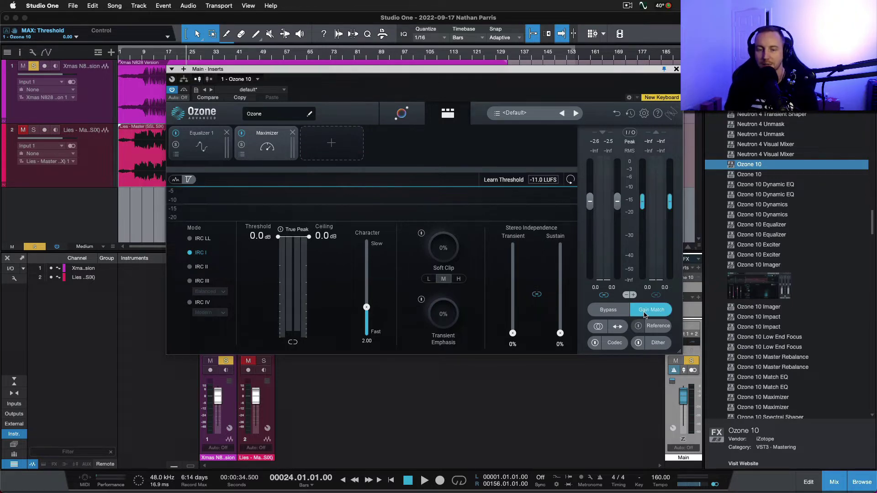
drag(260, 237, 261, 266)
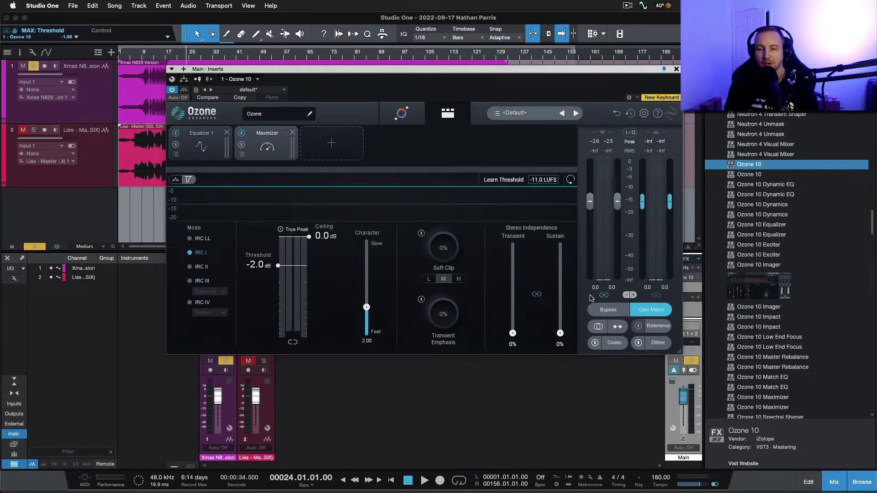
click(657, 314)
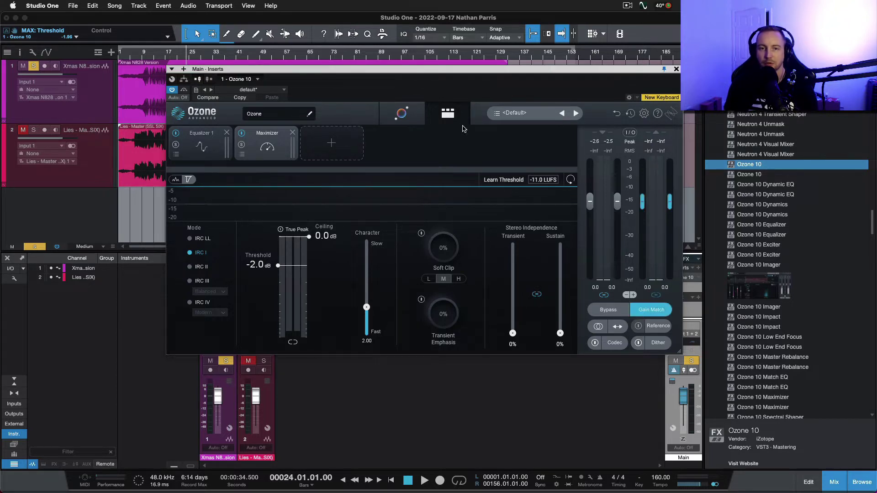
Have Master Assistant relearn the song and build a Hip-hop/Rap chain of six modules
click(417, 117)
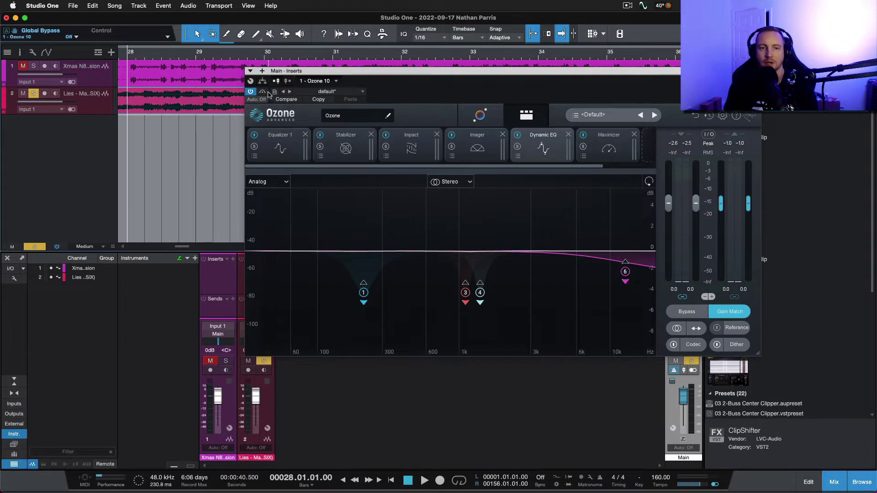
click(483, 114)
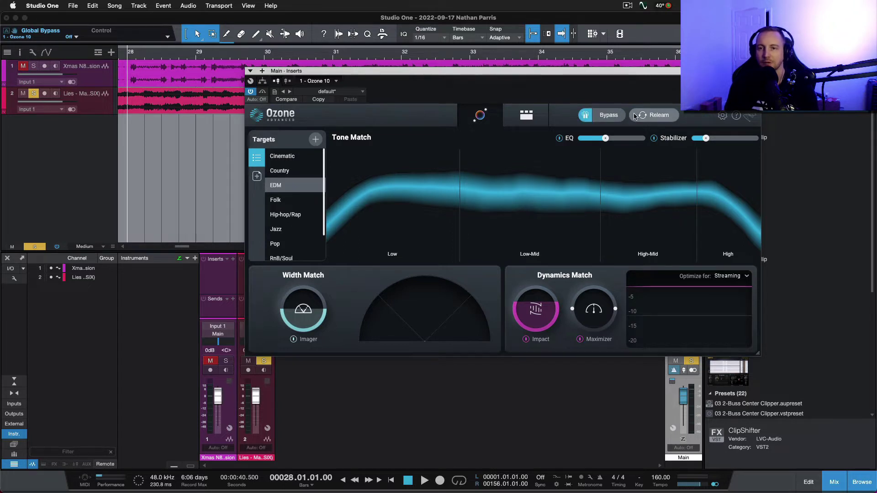
click(654, 116)
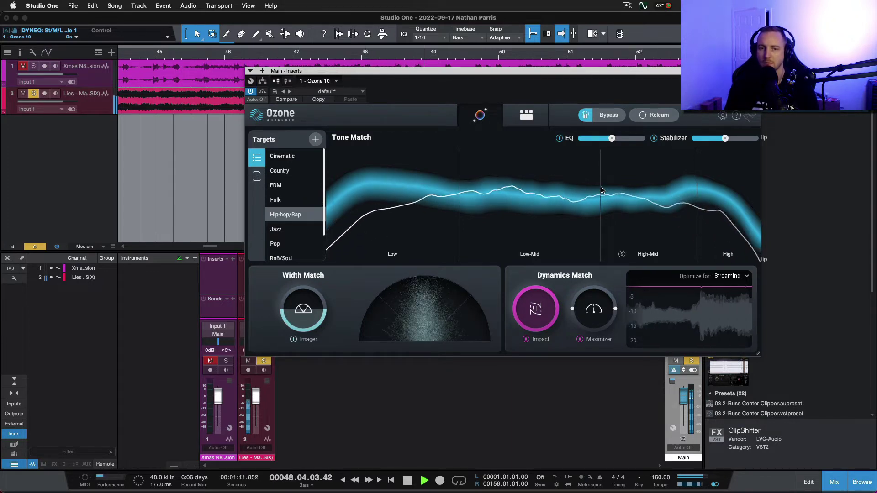
key(space)
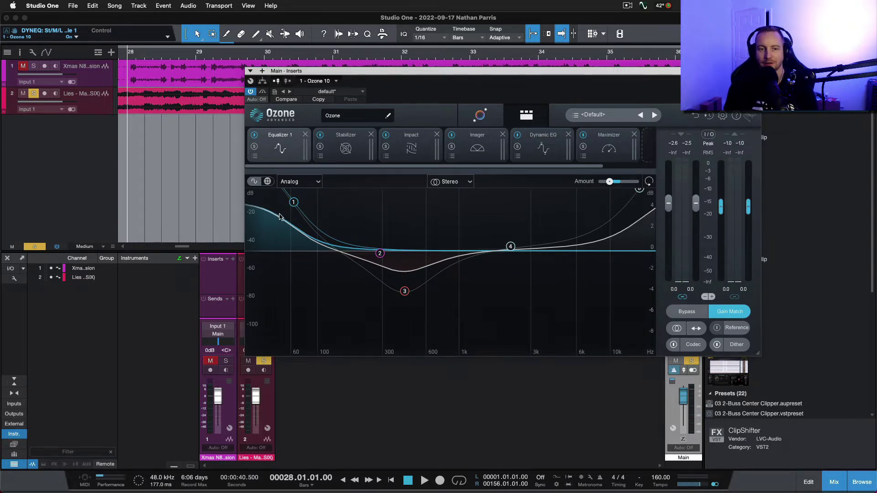
Lower the EQ low shelf, cut the high shelf to 4.7 dB, shallow the 428 Hz dip, reduce Amount
drag(293, 206, 294, 232)
drag(639, 189, 638, 202)
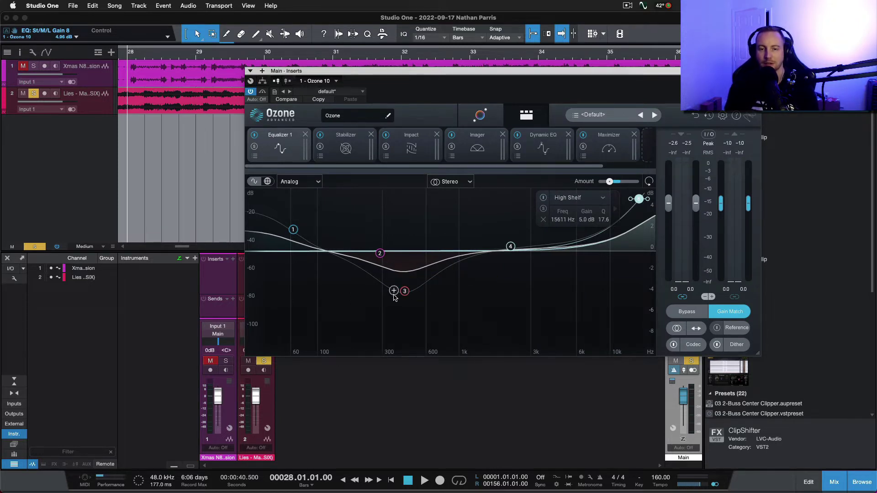
drag(405, 295, 405, 280)
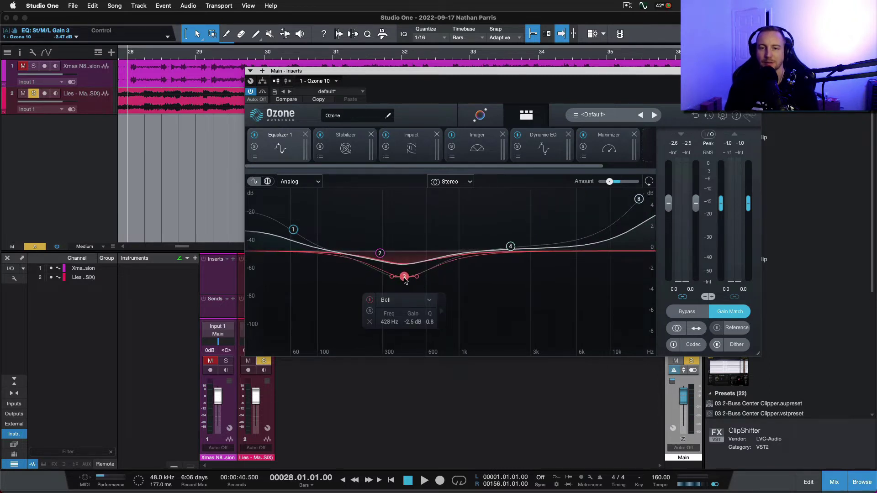
mouse_move(610, 182)
mouse_down()
mouse_move(597, 183)
mouse_move(608, 184)
mouse_up()
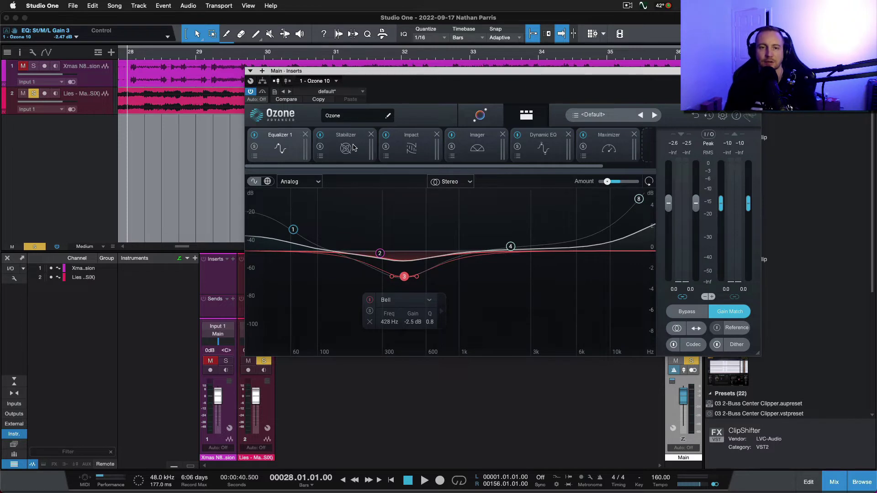
Try Mid/Side, then keep the EQ on Stereo processing in Analog mode
click(465, 181)
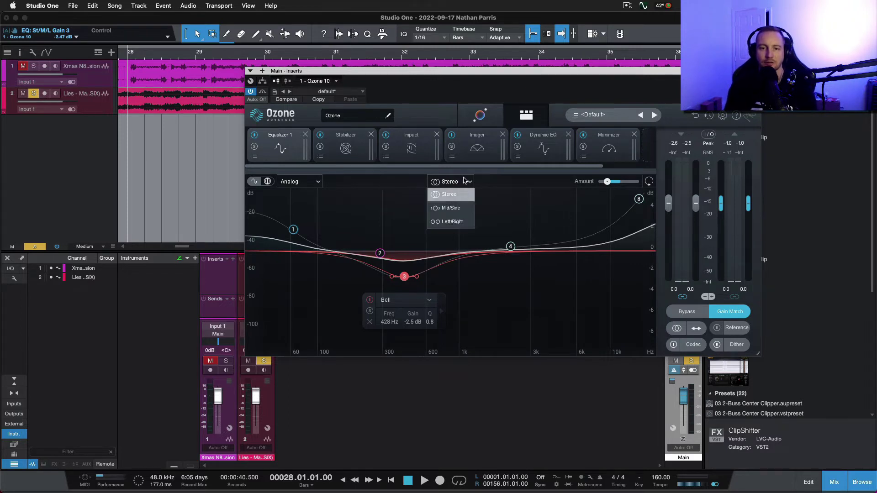
click(457, 208)
click(459, 182)
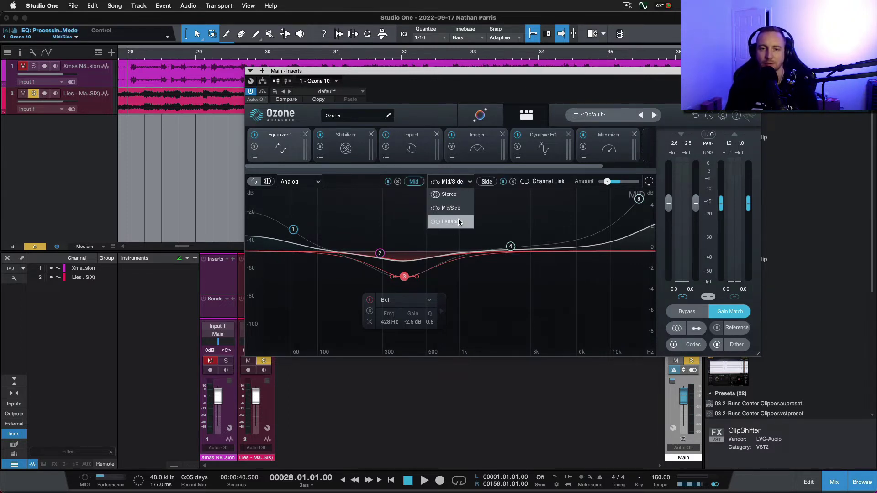
click(455, 193)
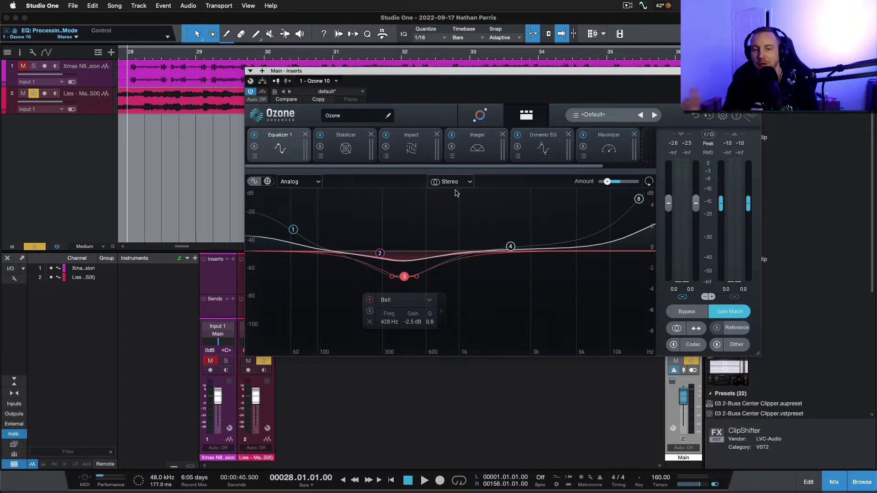
click(320, 185)
click(289, 195)
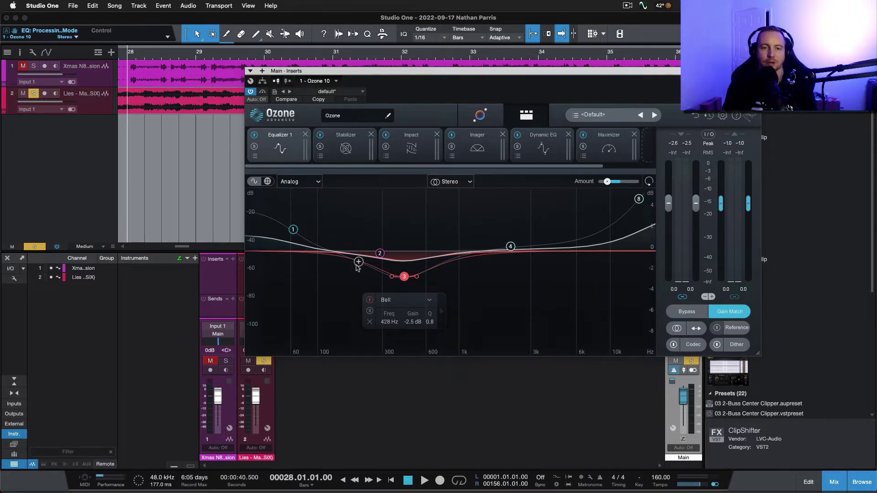
click(343, 150)
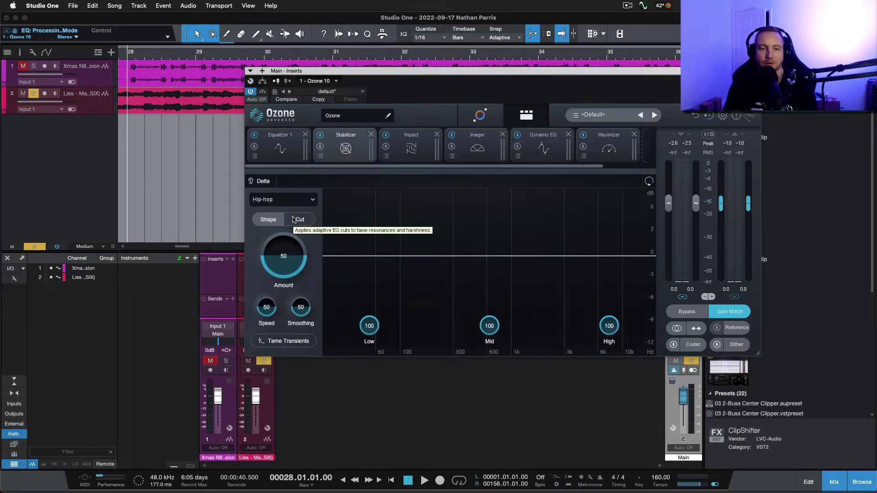
Lower the Stabilizer Amount to about 37 while comparing against bypass during playback
key(space)
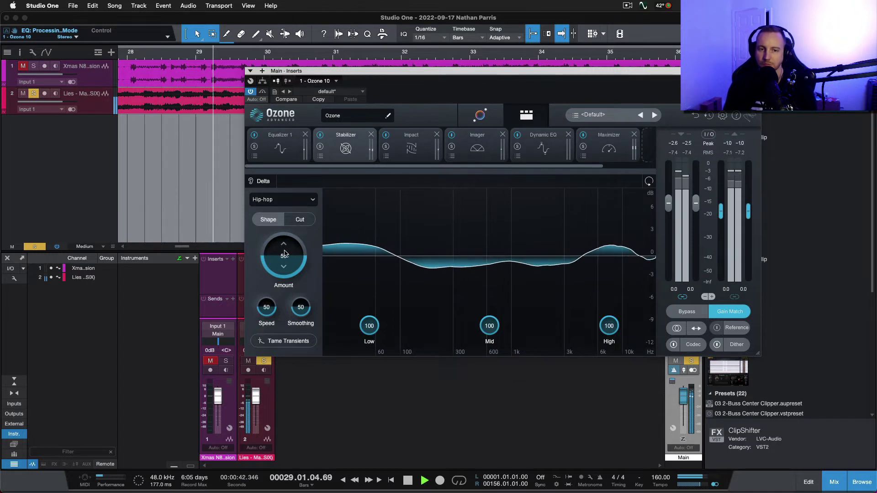
drag(284, 261, 285, 270)
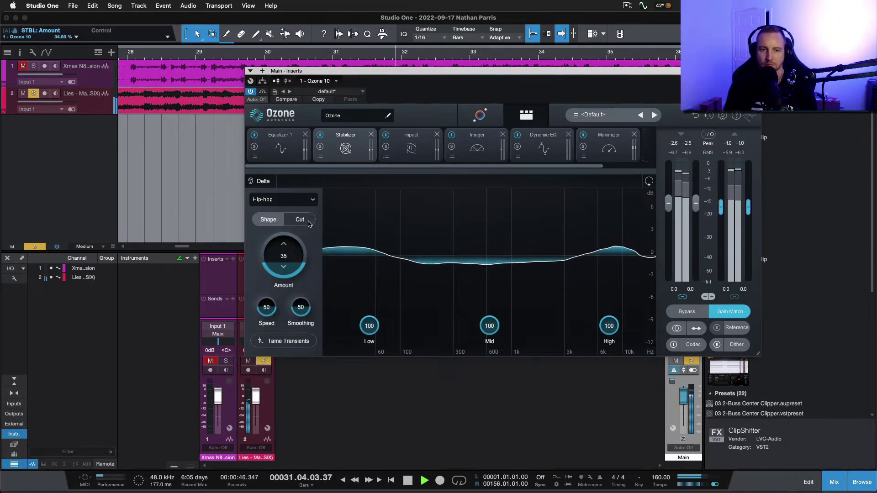
click(687, 311)
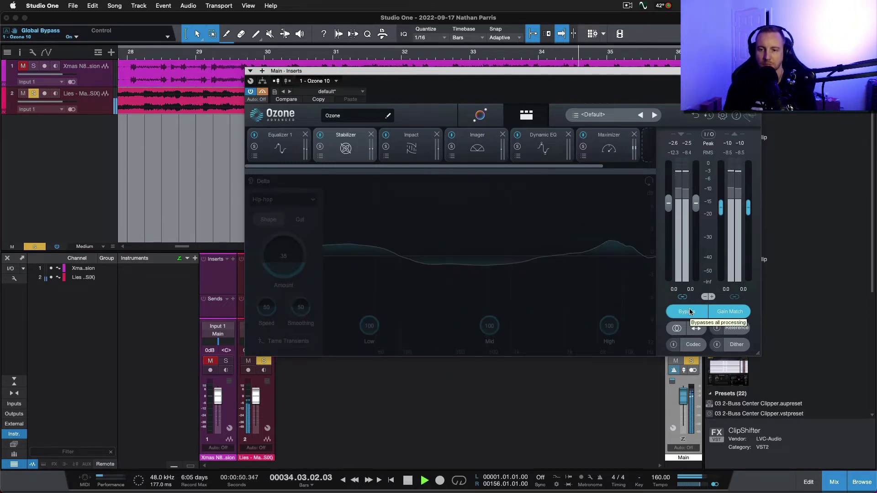
click(690, 312)
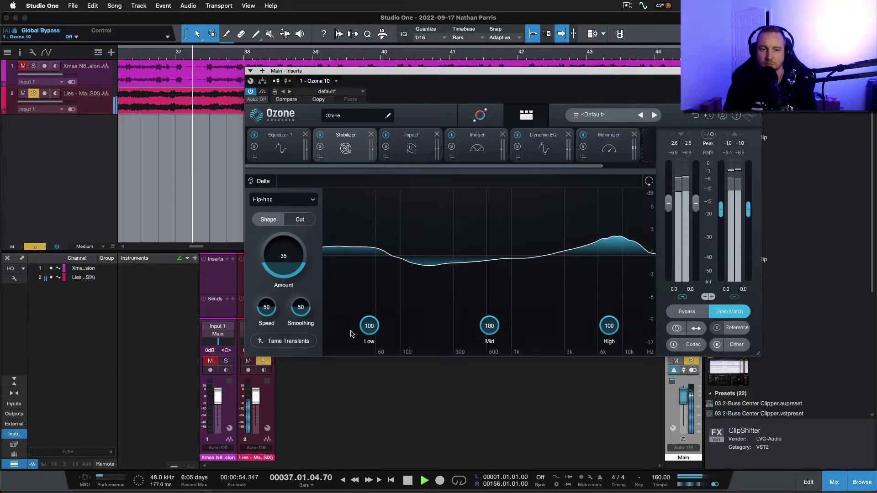
Set Stabilizer Low to 78, High to 89, Speed to 42 and Smoothing to 36, A/B with bypass
drag(369, 326, 371, 352)
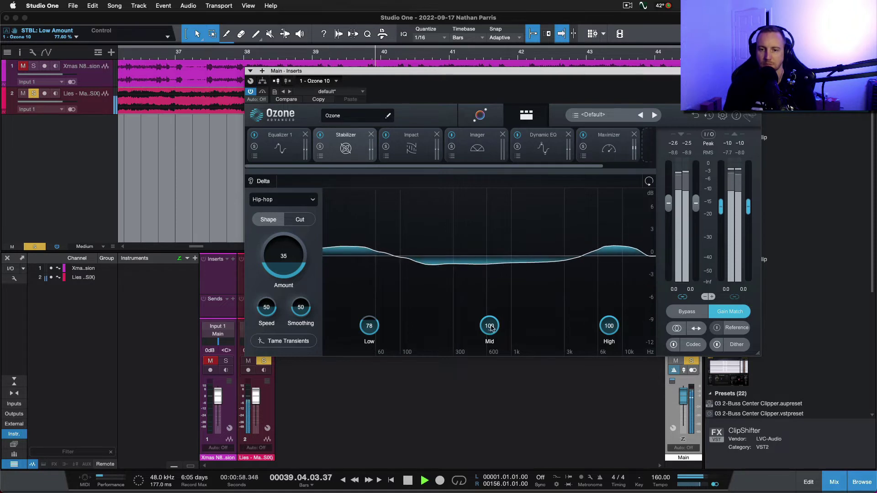
drag(615, 326, 615, 340)
mouse_move(489, 328)
mouse_down()
mouse_move(485, 371)
mouse_move(489, 329)
mouse_up()
drag(266, 308, 301, 333)
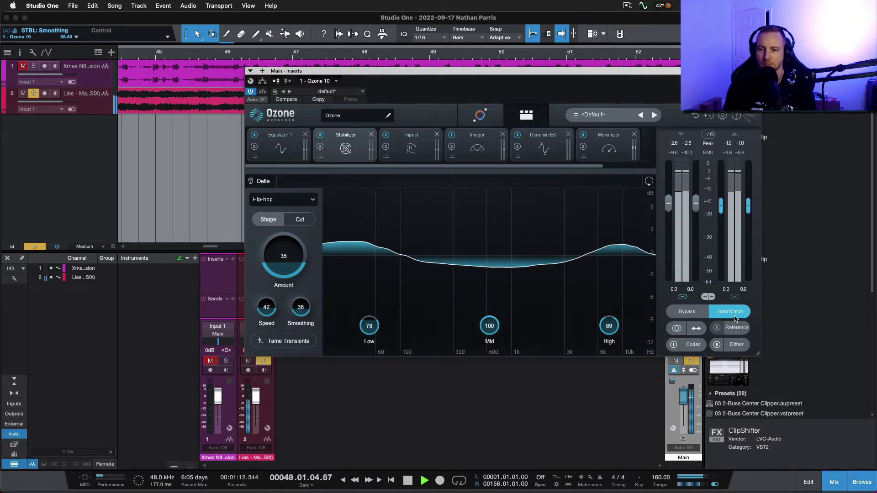
click(689, 313)
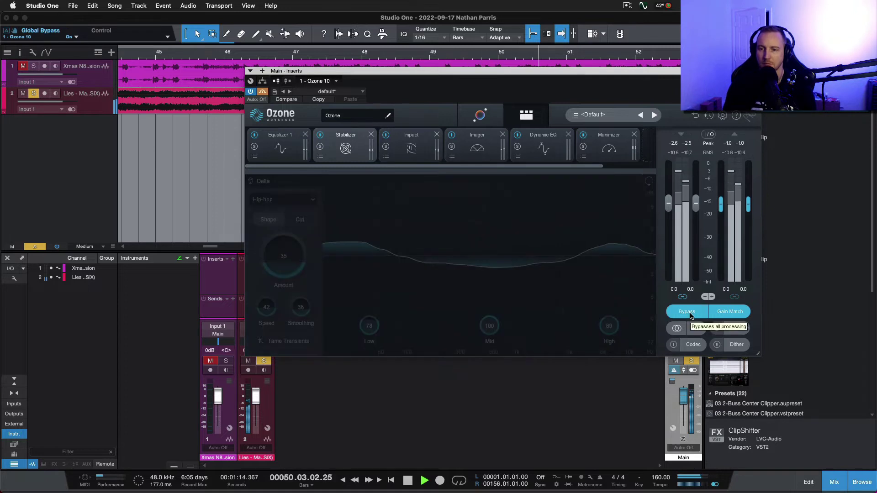
key(space)
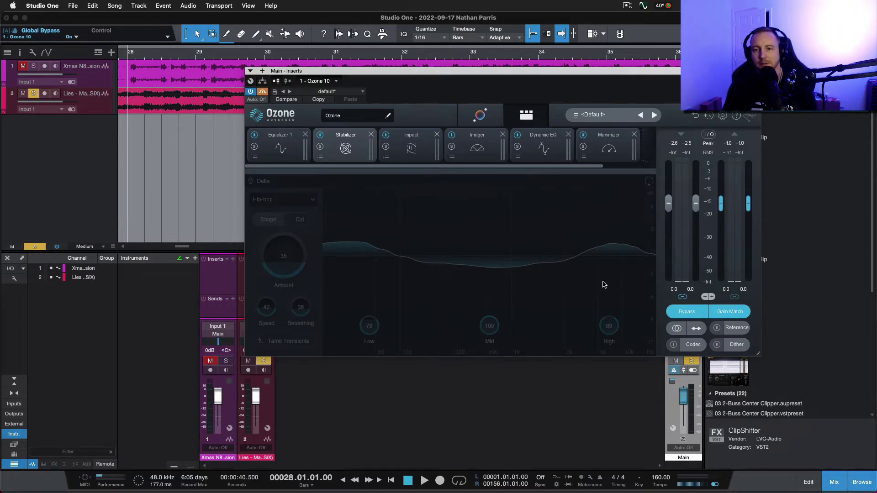
key(space)
click(686, 311)
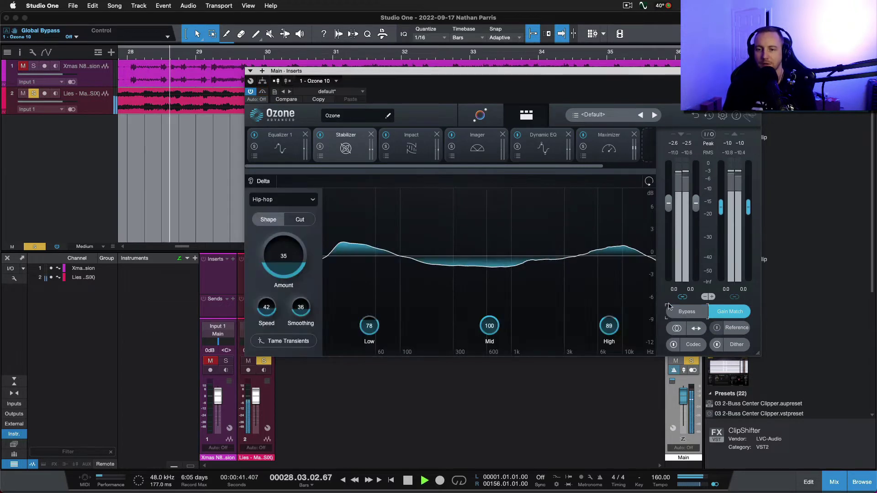
Set Impact band 2 to 16, Envelope to 76 ms, Amount to 25%, and monitor in mono
click(411, 146)
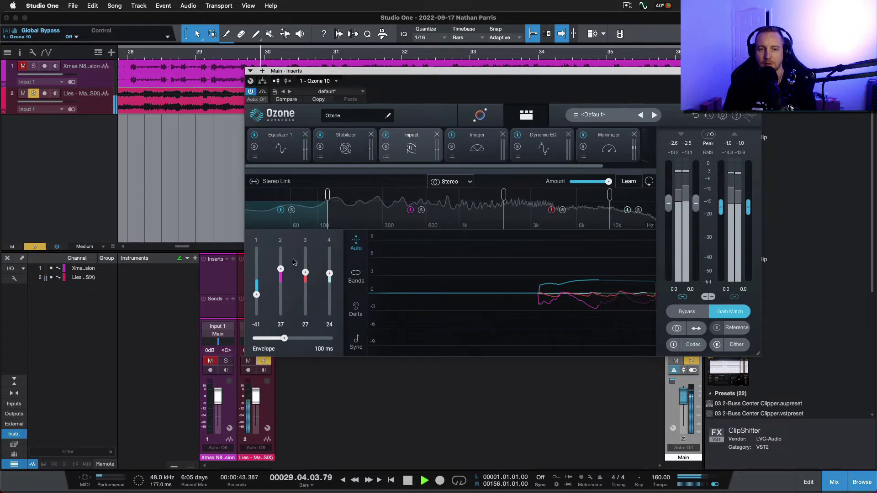
mouse_move(283, 272)
mouse_down()
mouse_move(281, 287)
mouse_move(281, 277)
mouse_up()
drag(285, 338, 279, 339)
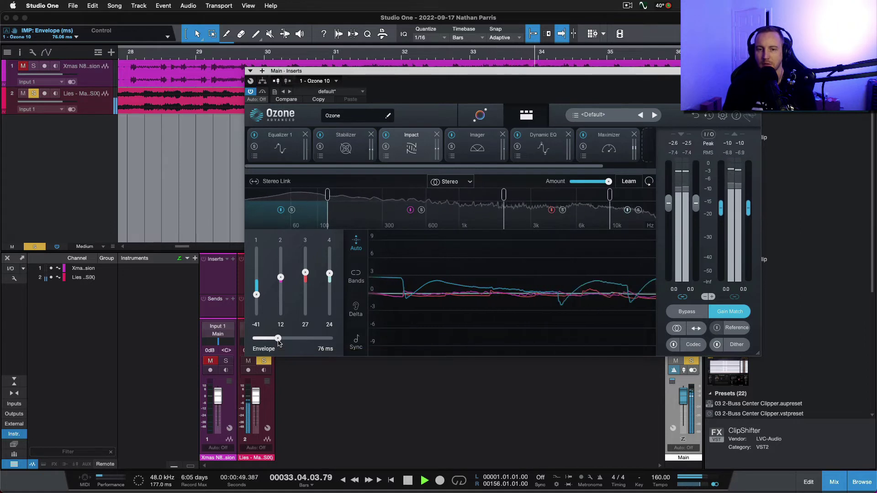
drag(607, 181, 580, 187)
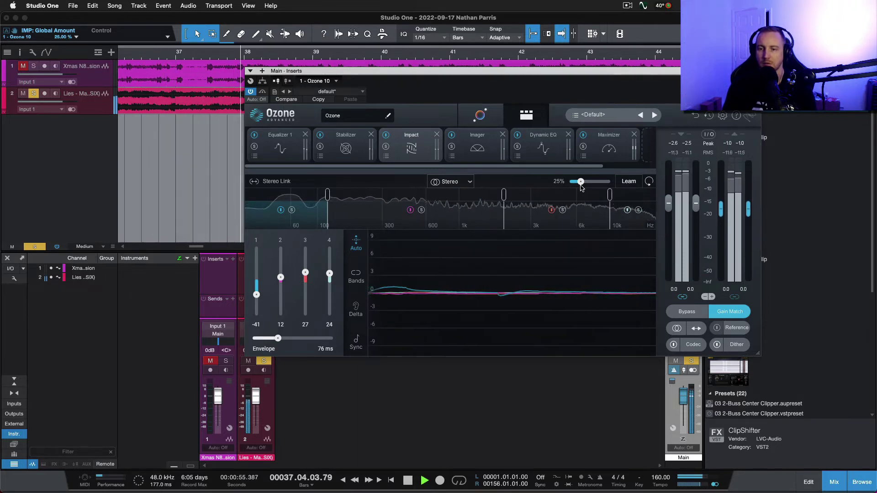
click(676, 328)
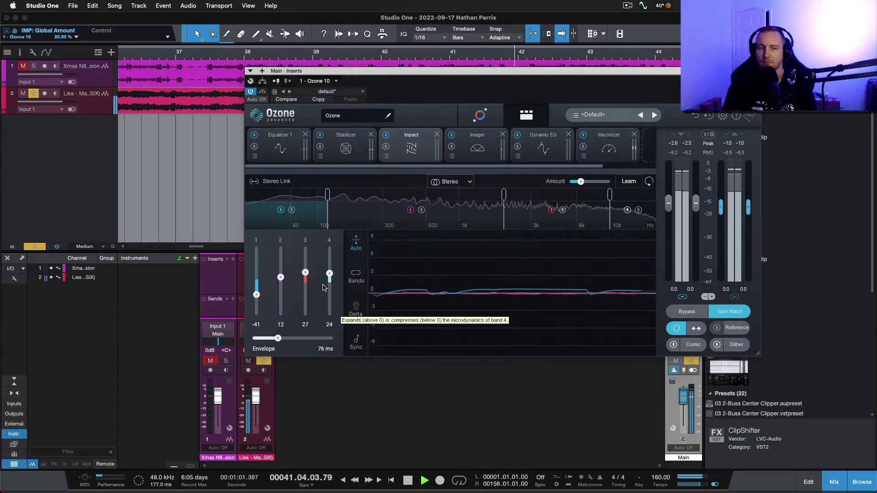
mouse_move(281, 277)
mouse_down()
mouse_move(280, 293)
mouse_move(280, 279)
mouse_up()
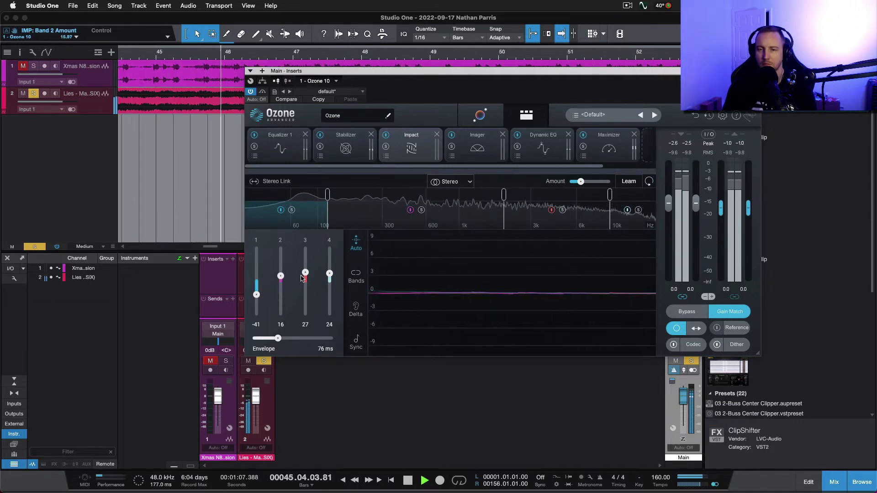
Set Dynamic EQ band 3 (444 Hz) to -2.7 dB and band 1 (295 Hz) to -2.6 dB; return to stereo
click(534, 147)
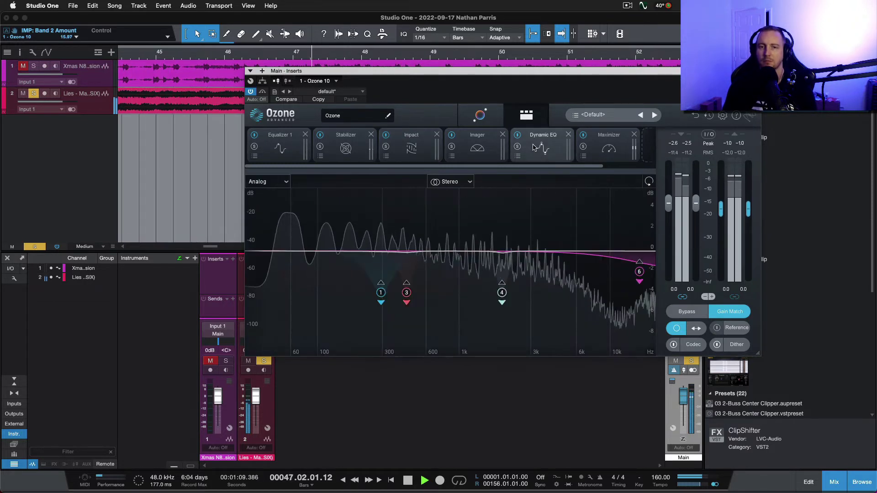
click(407, 292)
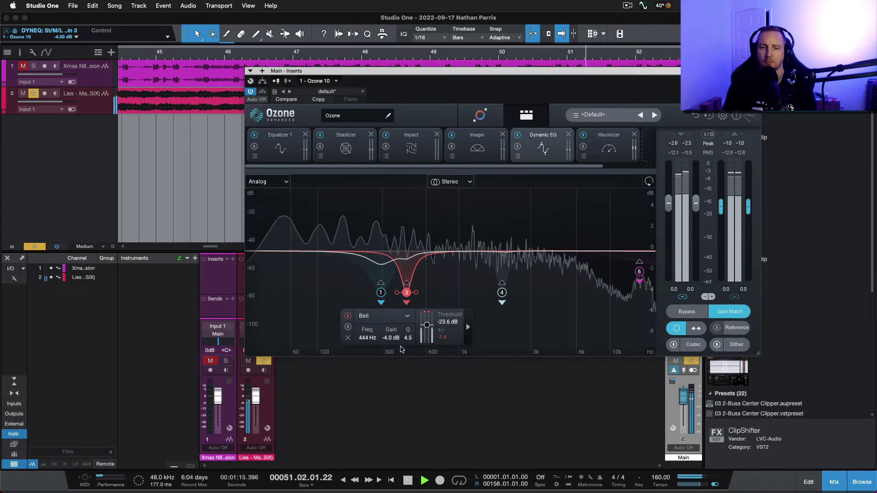
scroll(392, 337, up, 5)
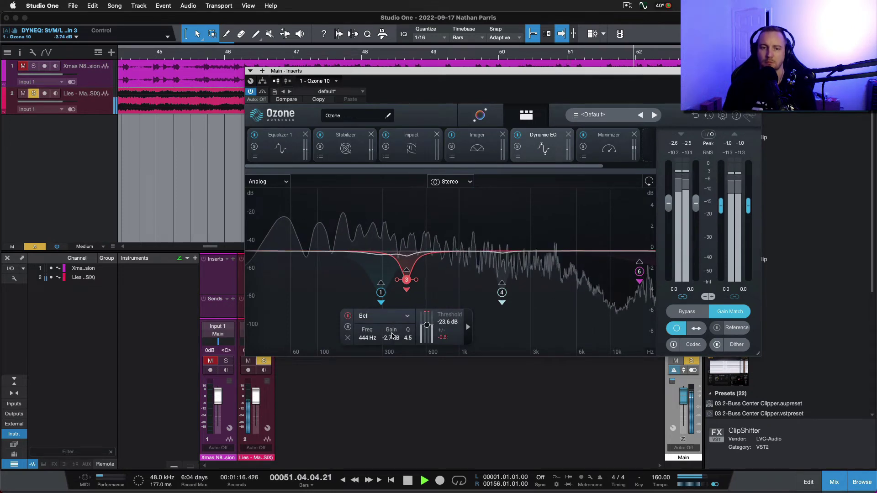
click(381, 292)
scroll(371, 337, up, 4)
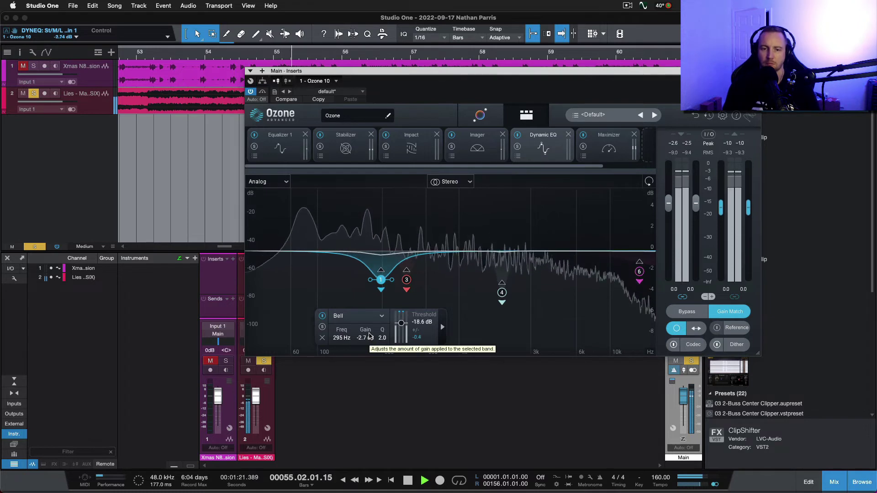
scroll(370, 337, up, 1)
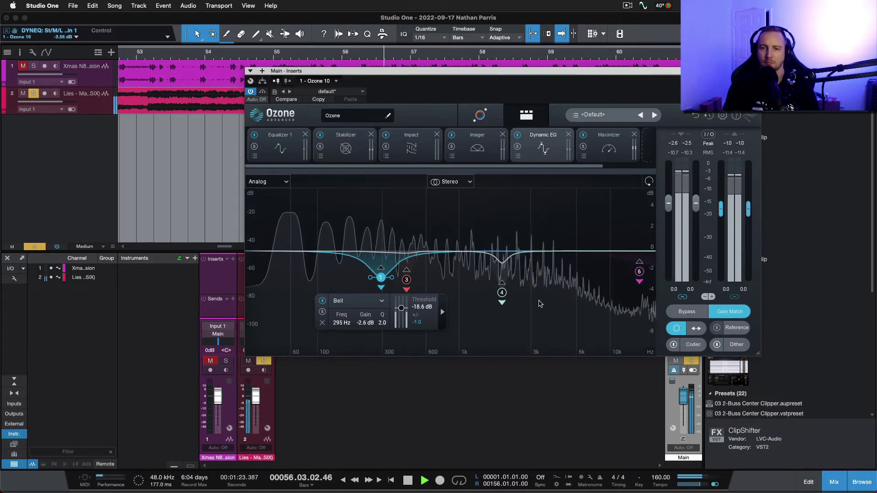
click(676, 330)
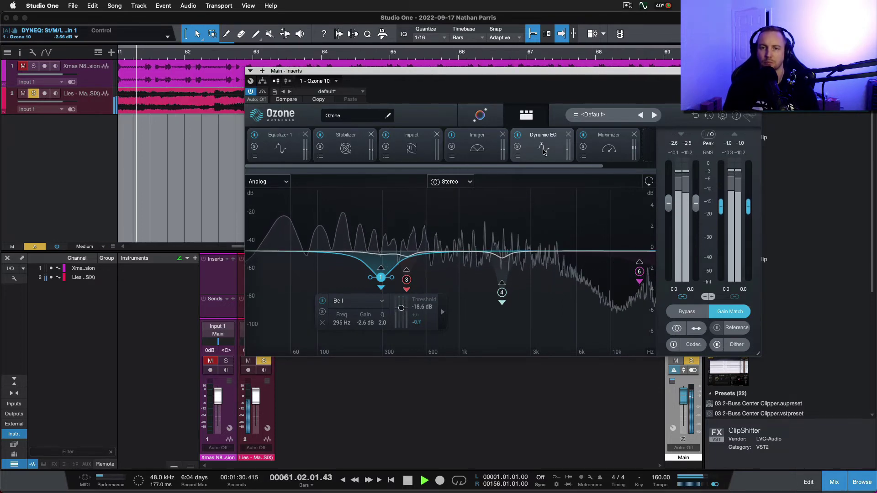
Set Imager band 1 width to -100 and band 4 to 57, comparing against bypass
click(477, 147)
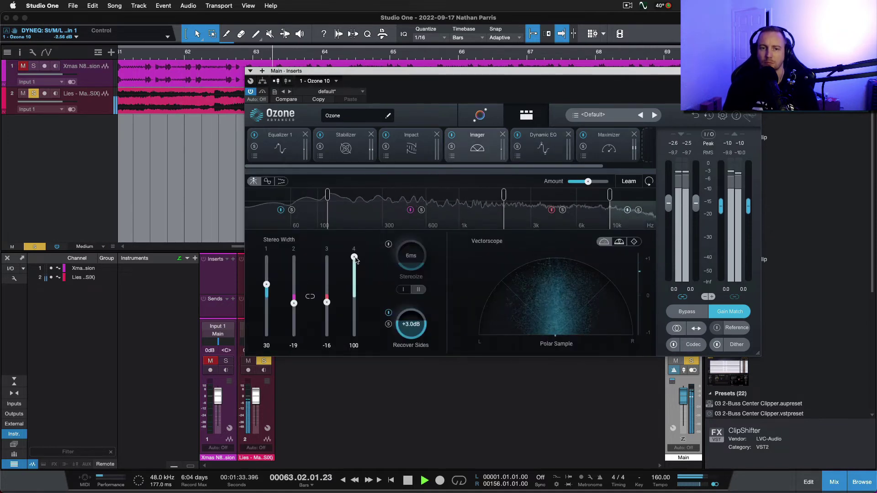
drag(354, 257, 355, 274)
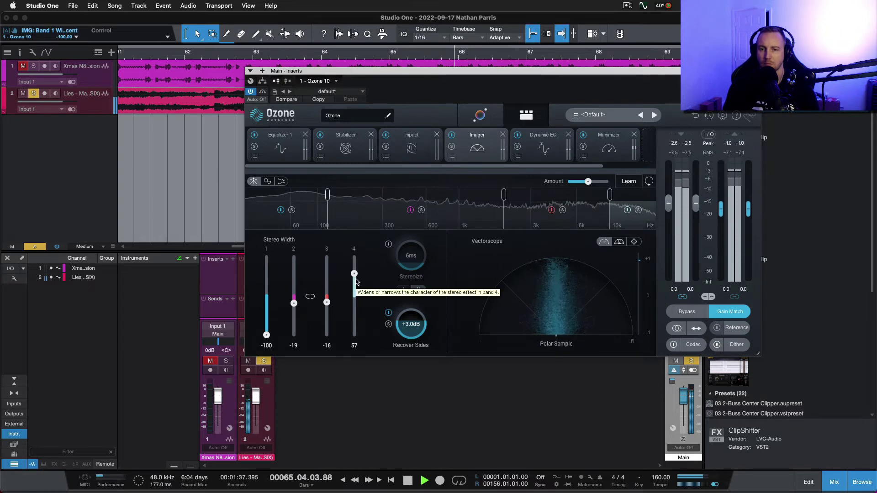
click(681, 315)
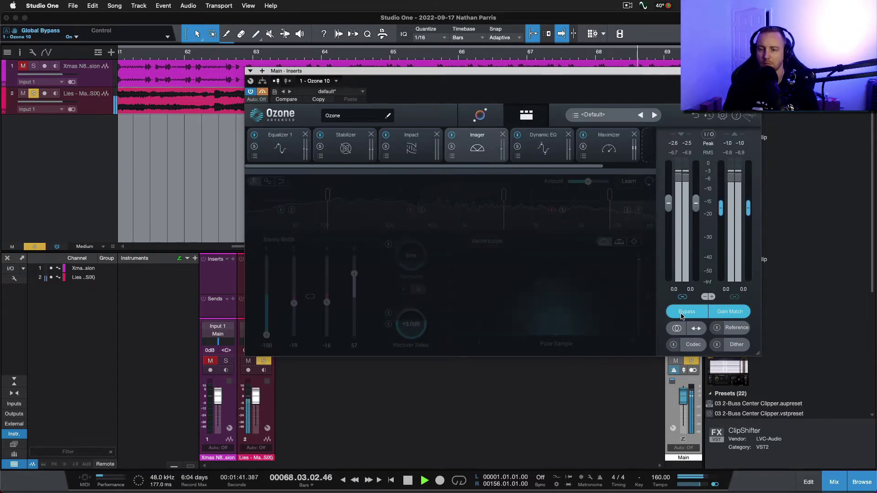
click(681, 315)
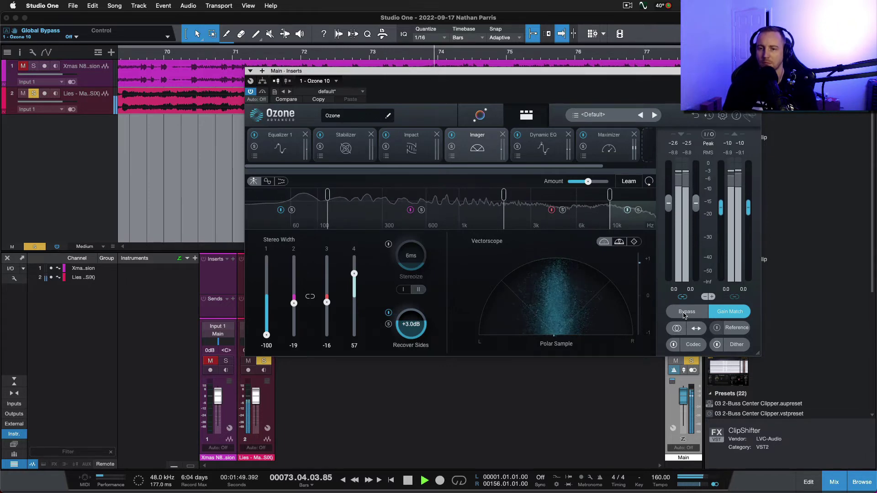
click(533, 140)
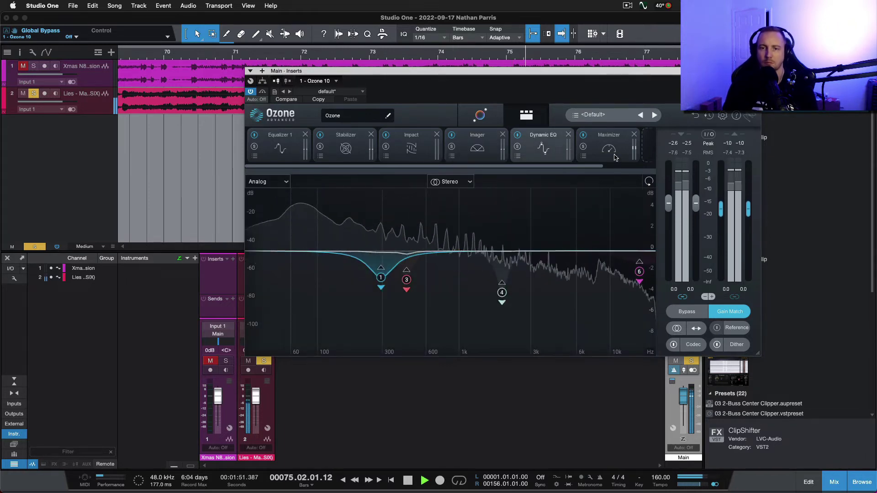
Give the Maximizer 15% Soft Clip and 9% Transient Emphasis, then stop playback at bar 28
click(609, 147)
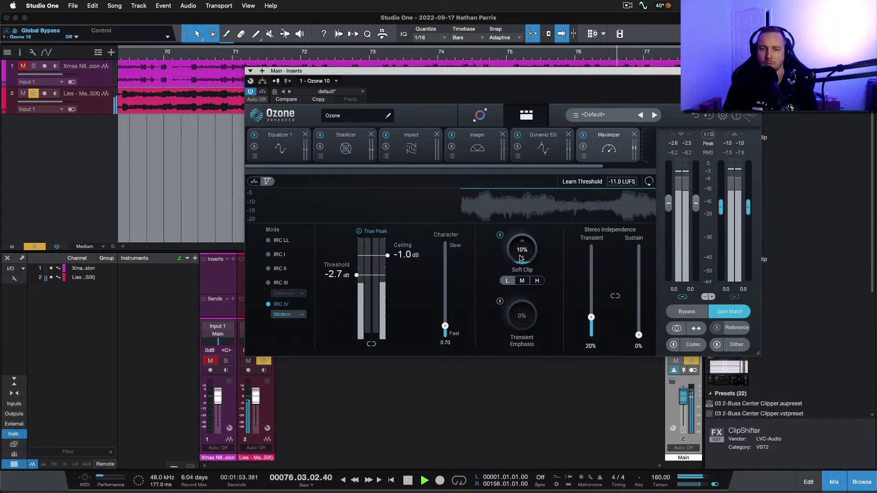
drag(521, 252, 521, 247)
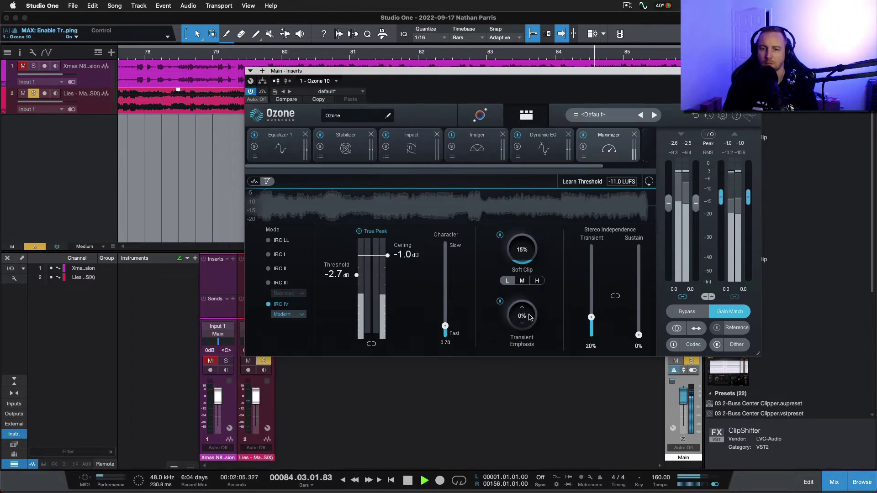
drag(528, 323, 528, 318)
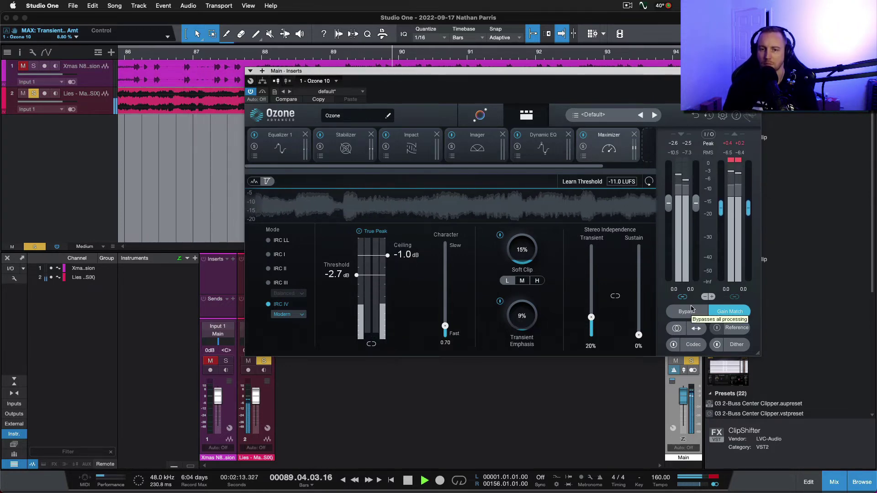
key(space)
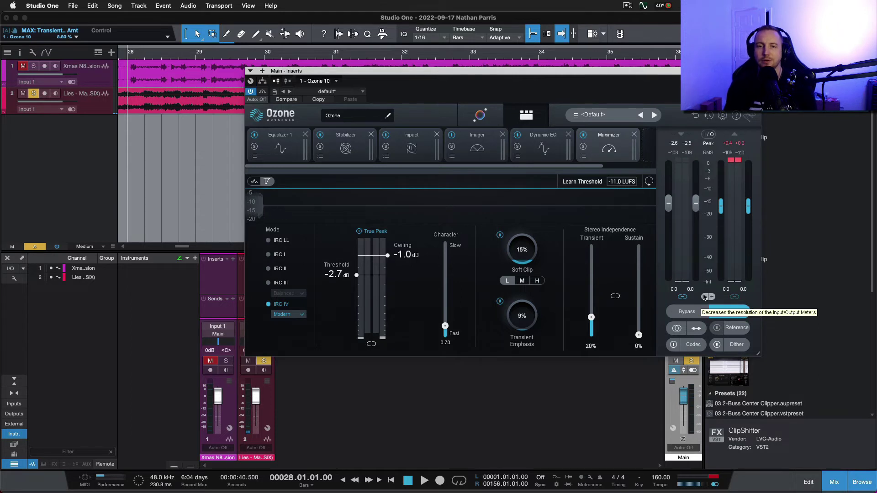
Step through the Stabilizer, Imager and Dynamic EQ modules, finishing back on the Stabilizer
click(345, 149)
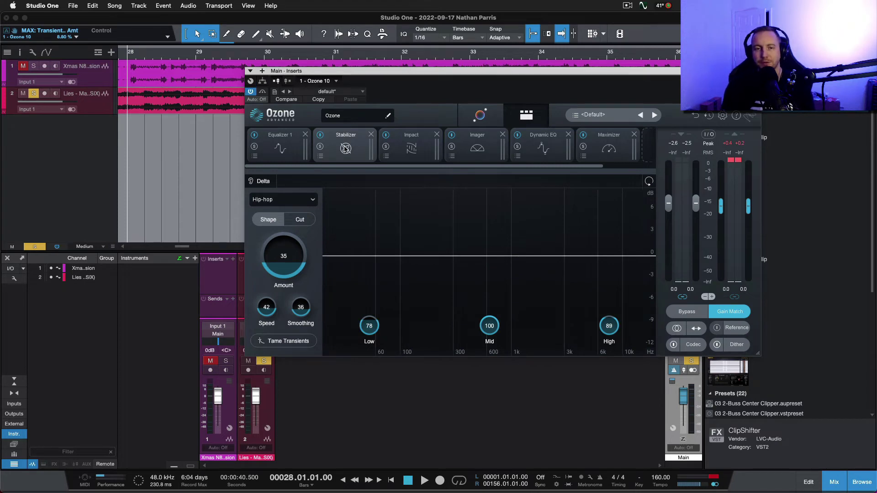
click(477, 147)
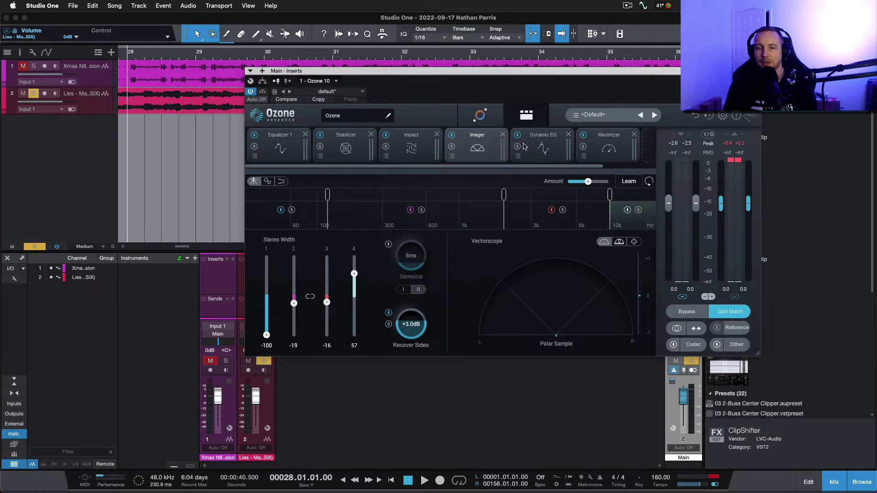
click(541, 146)
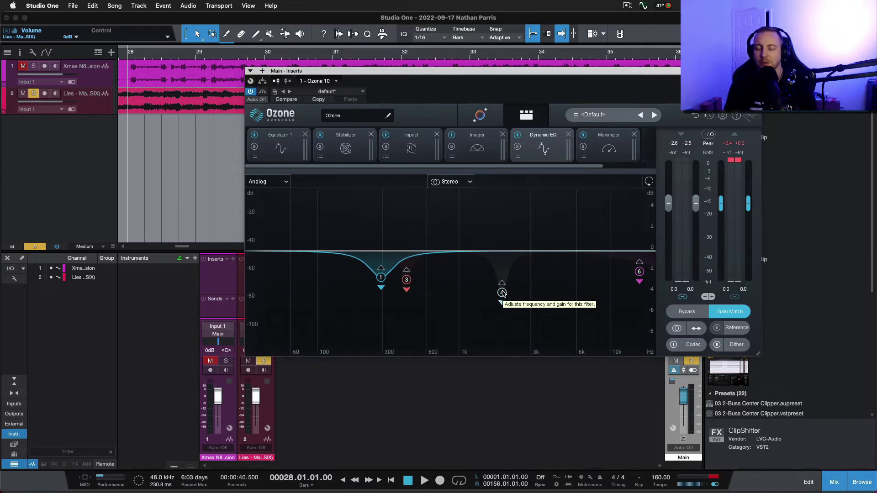
click(347, 149)
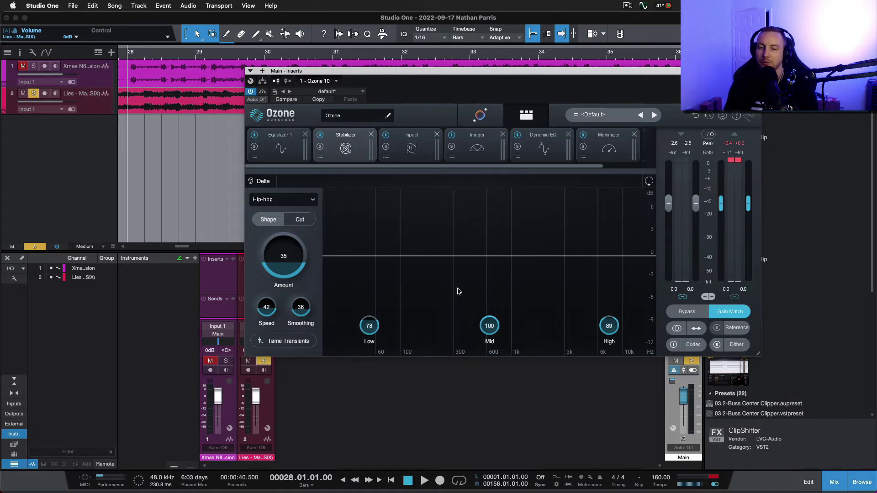
Review the Equalizer 1 curve, then show Impact's bands (-41, 16, 27, 24) and 76 ms envelope
click(280, 158)
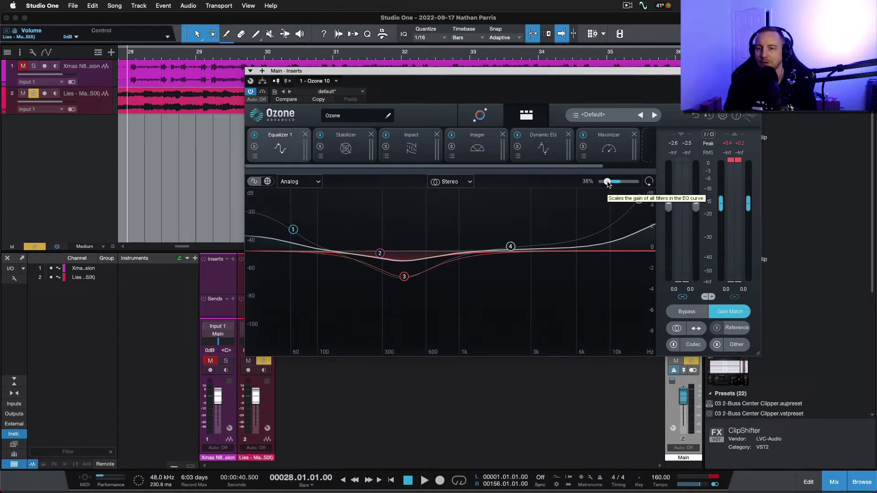
click(413, 150)
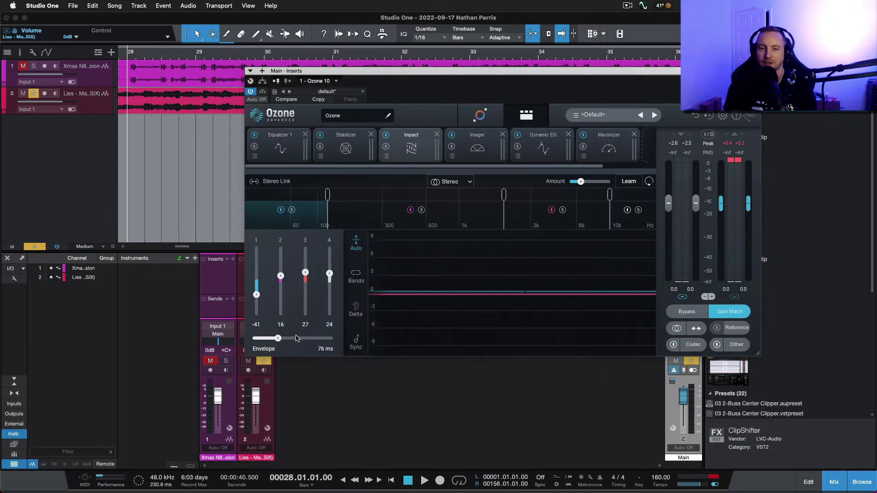
Tempo-sync the Impact envelope to 1/16, leaving processing on Stereo
click(454, 181)
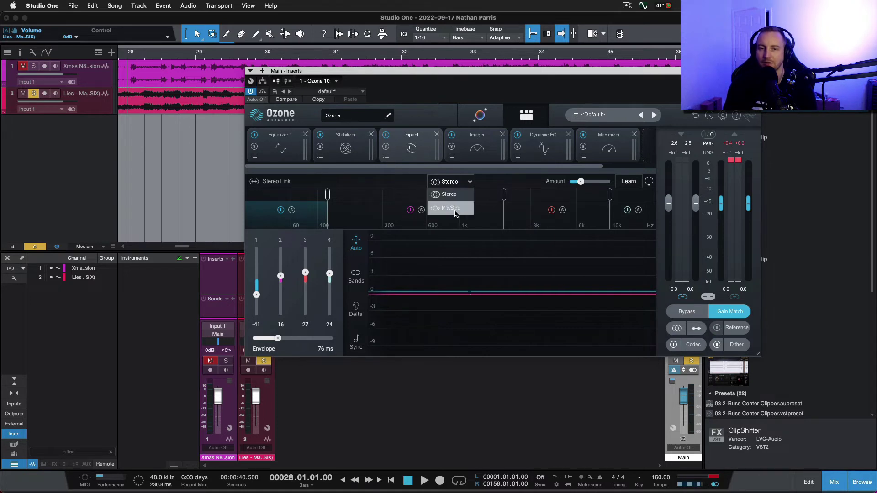
click(499, 183)
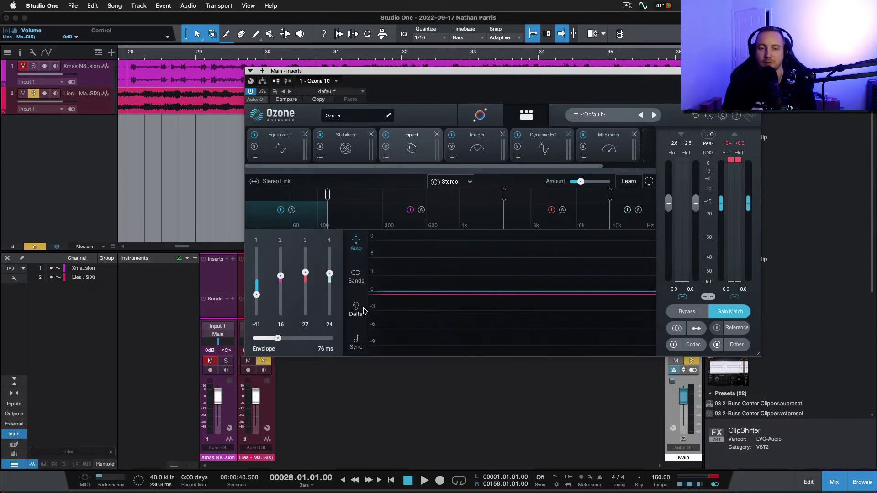
click(355, 348)
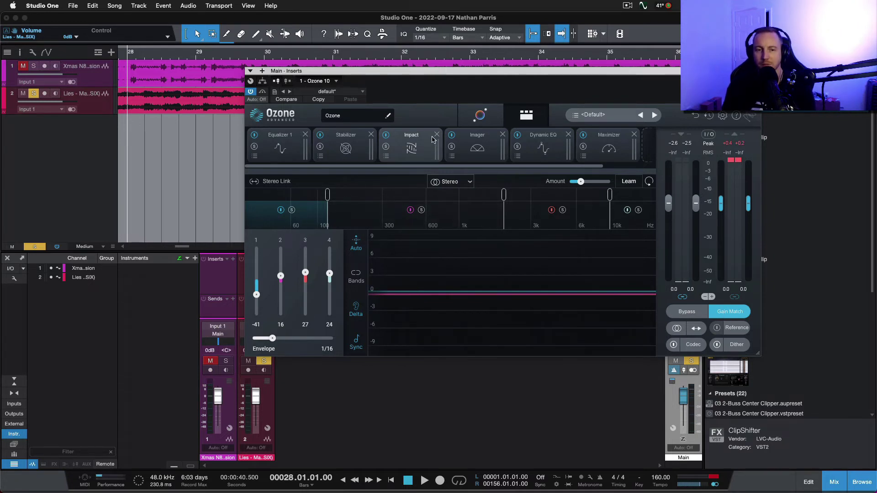
key(space)
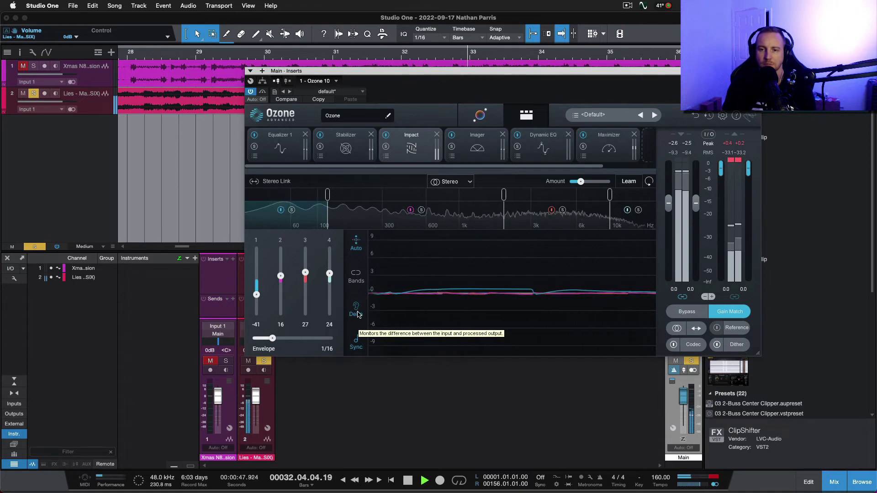
key(space)
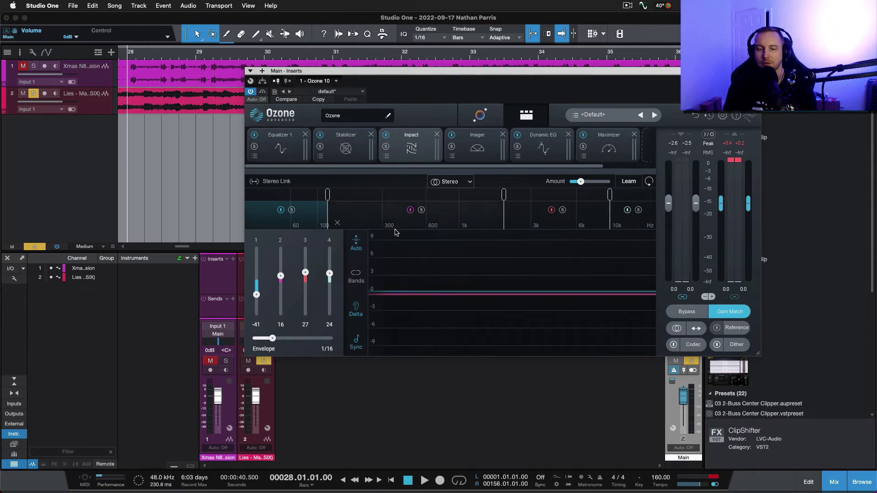
click(356, 341)
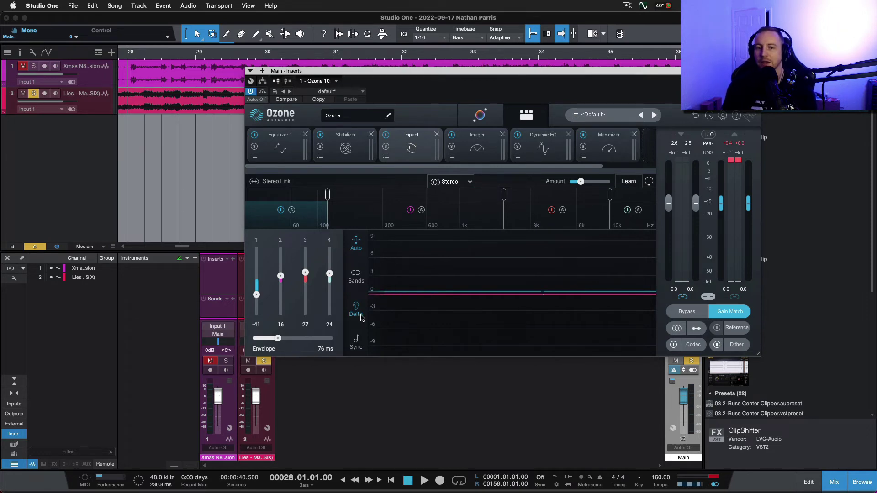
click(357, 344)
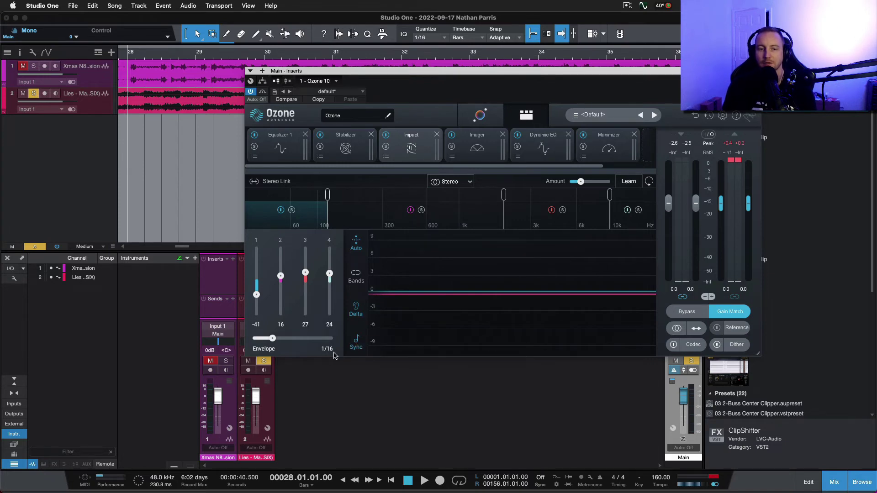
drag(274, 338, 289, 339)
drag(312, 178, 250, 177)
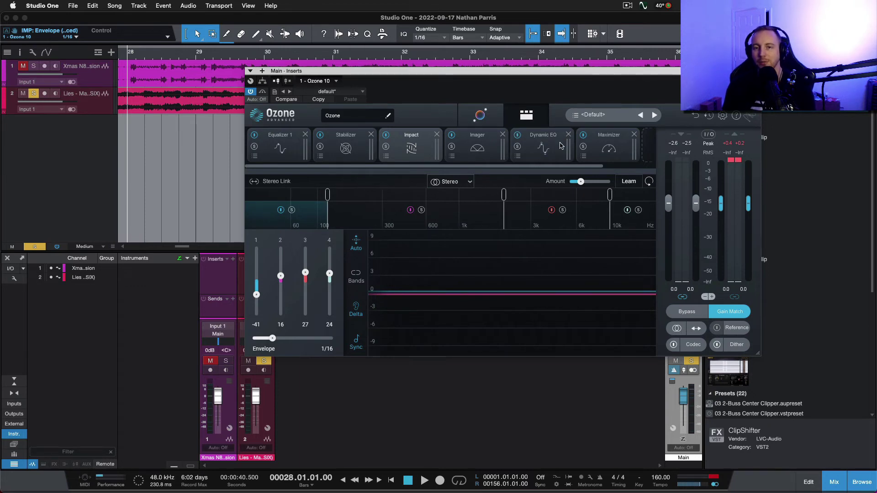
Switch Ozone to the Maximizer, enlarge the track lanes to show track 2, and close the plugin window
click(614, 145)
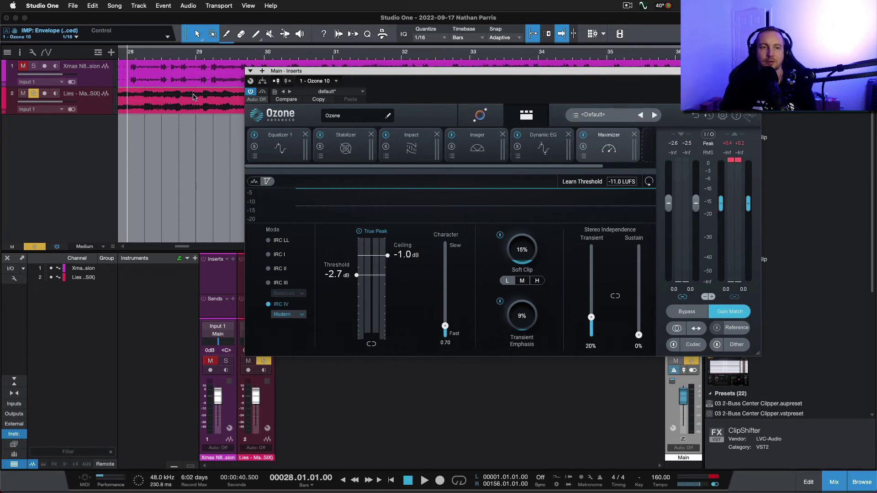
key(z)
scroll(193, 98, down, 5)
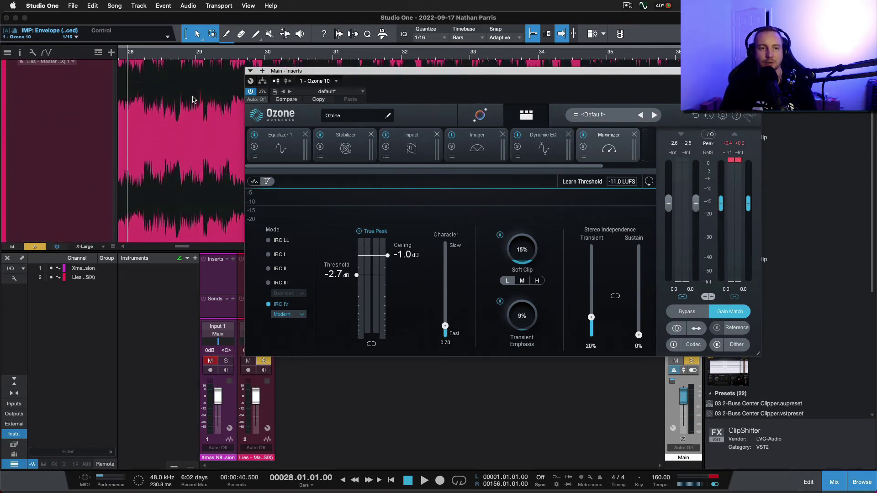
scroll(192, 97, left, 2)
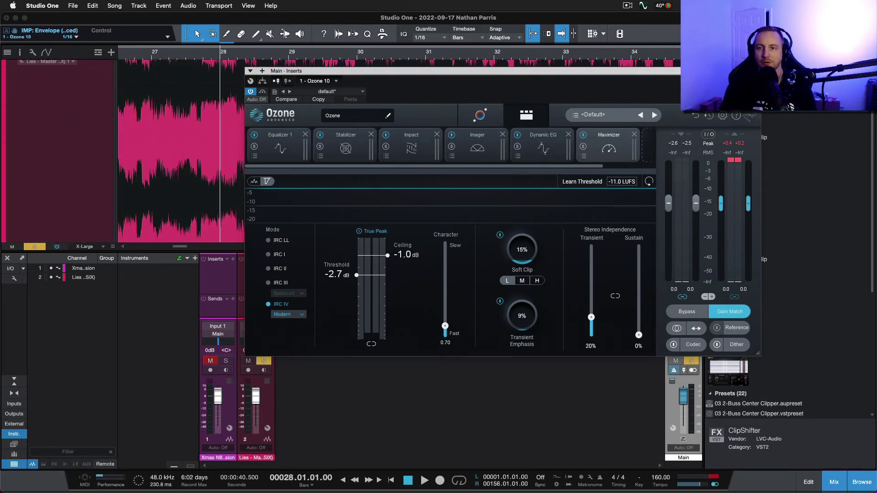
key(super+w)
scroll(460, 153, up, 2)
Fit both tracks in the arrangement and reopen Ozone 10 on the Main bus, showing the Maximizer
key(z)
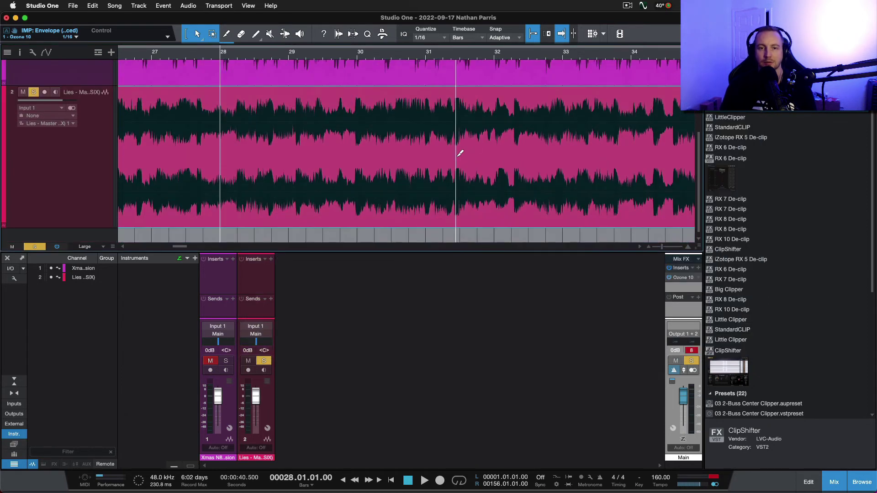
key(F3)
key(F3)
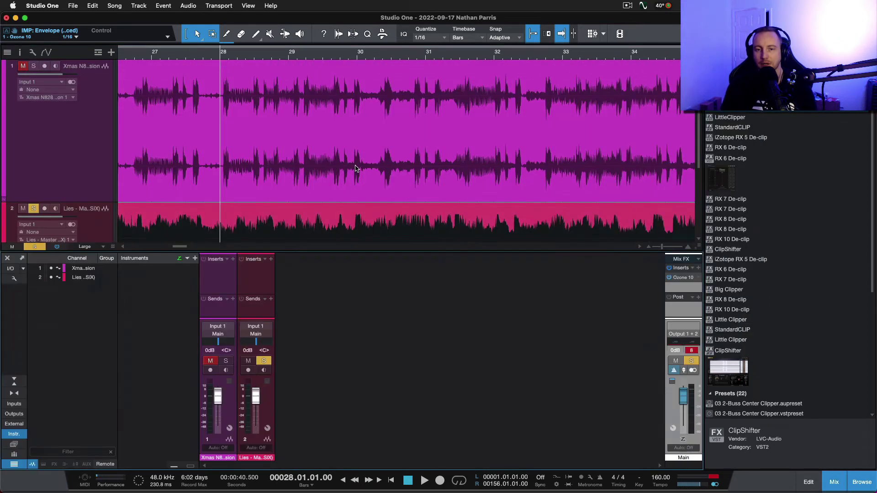
click(683, 278)
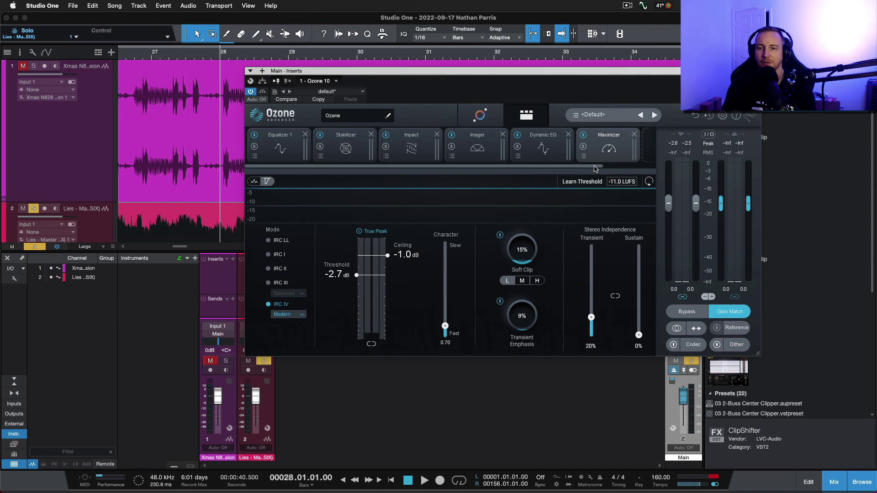
drag(595, 169, 365, 170)
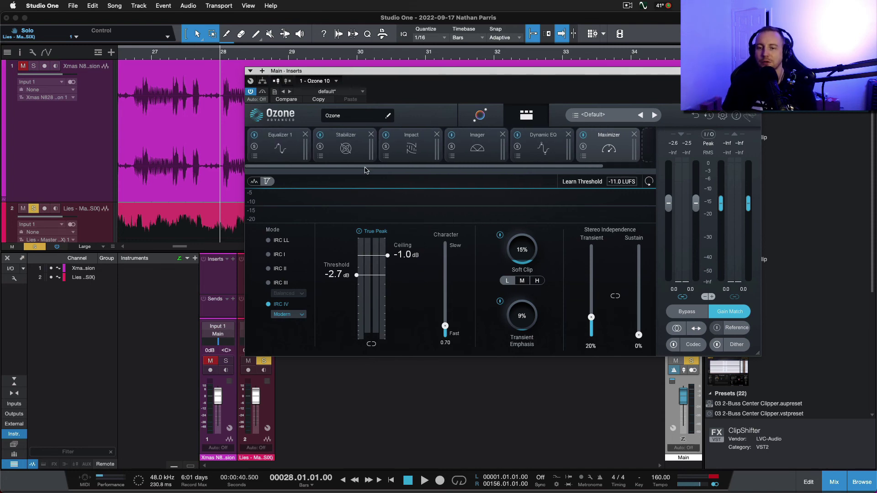